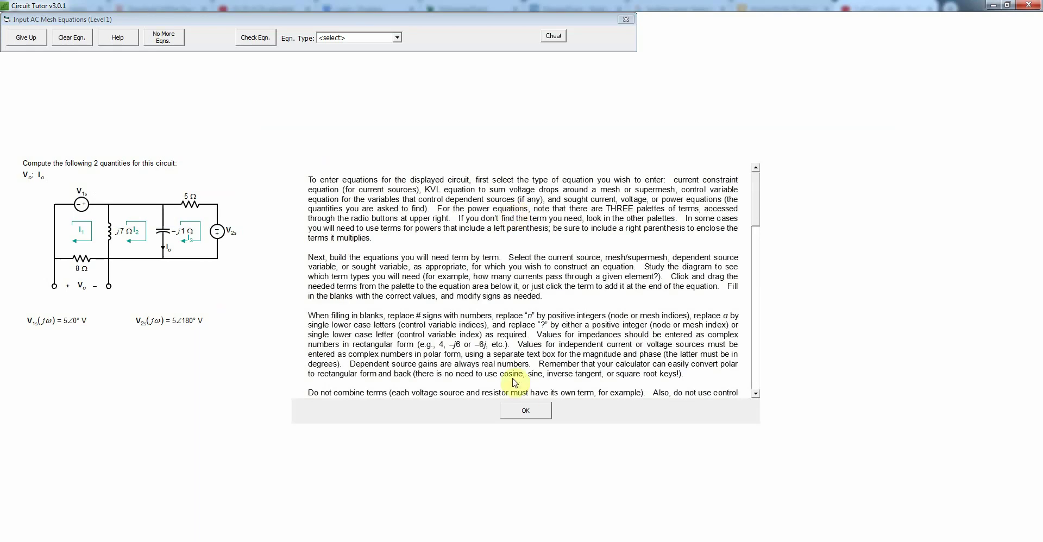
# Dismiss the equation-entry instructions to reveal the AC Mesh Equations Level 1 problem
pyautogui.click(536, 417)
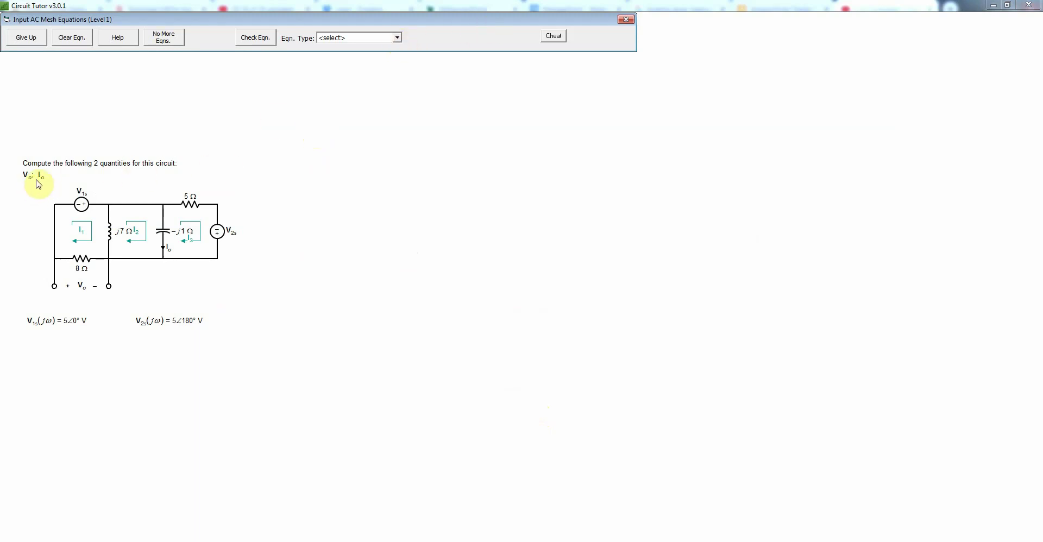
# Enter the Sought Branch Voltage equation Vo = −I1(8 Ω) and check it
pyautogui.click(397, 40)
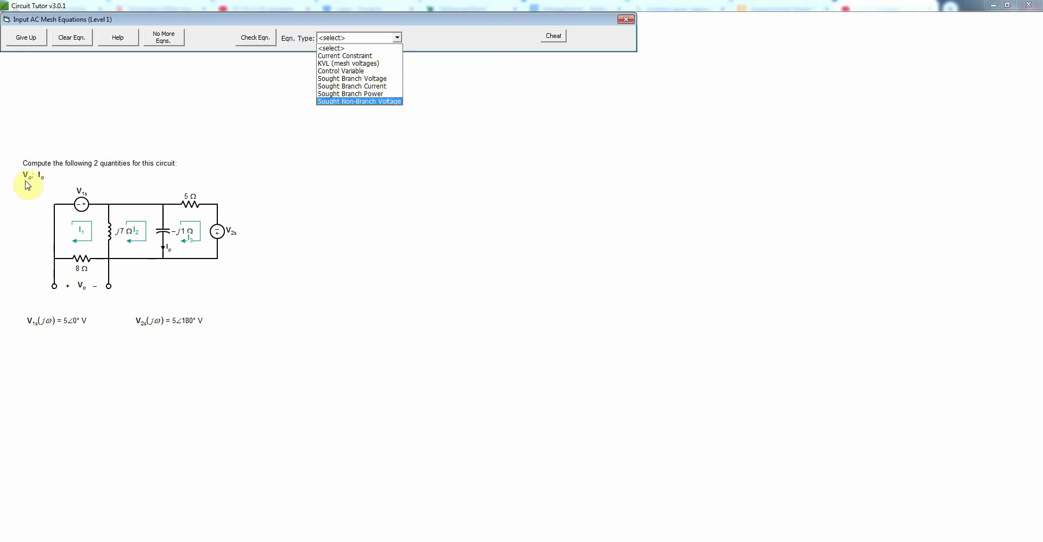
pyautogui.click(368, 79)
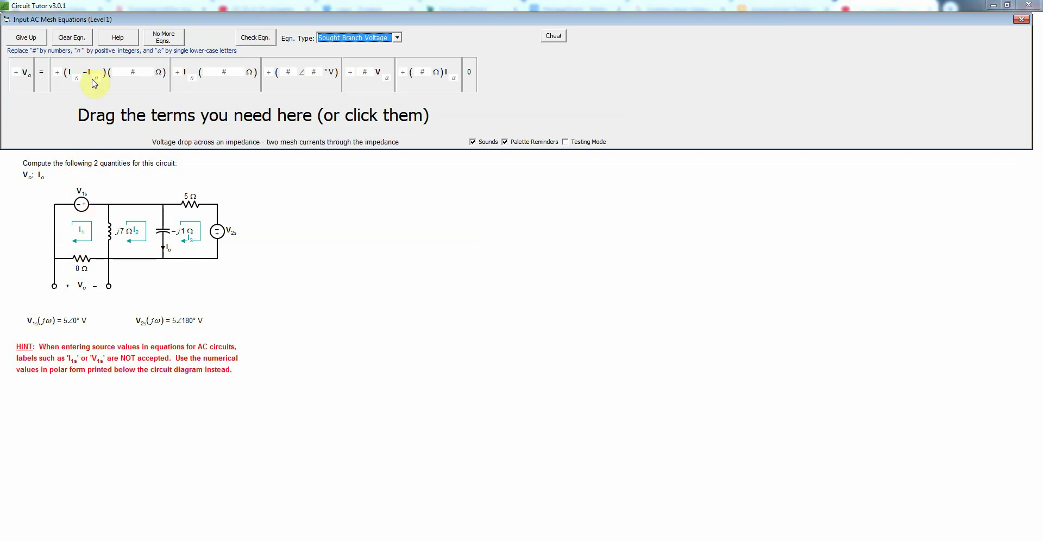
pyautogui.click(26, 85)
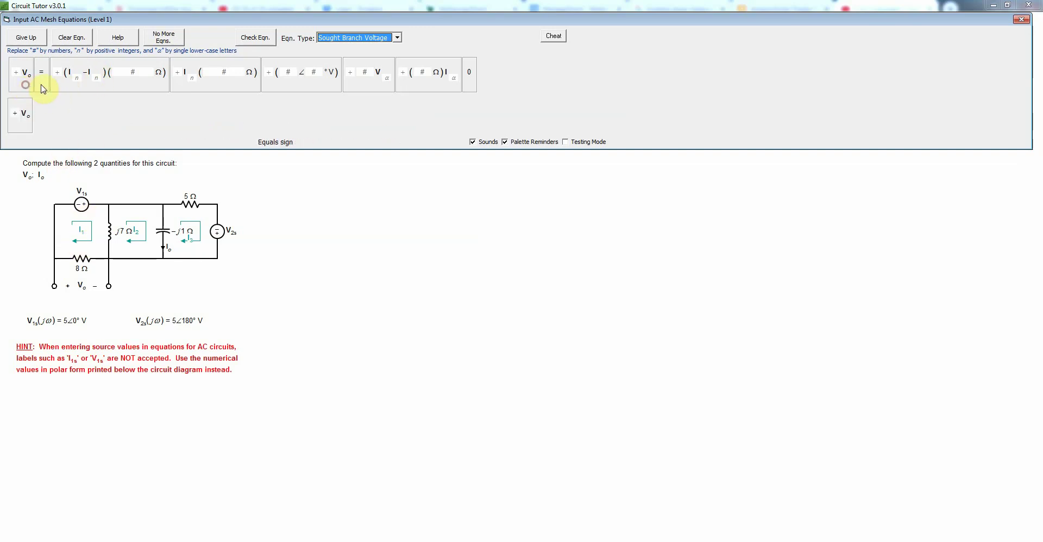
pyautogui.click(42, 87)
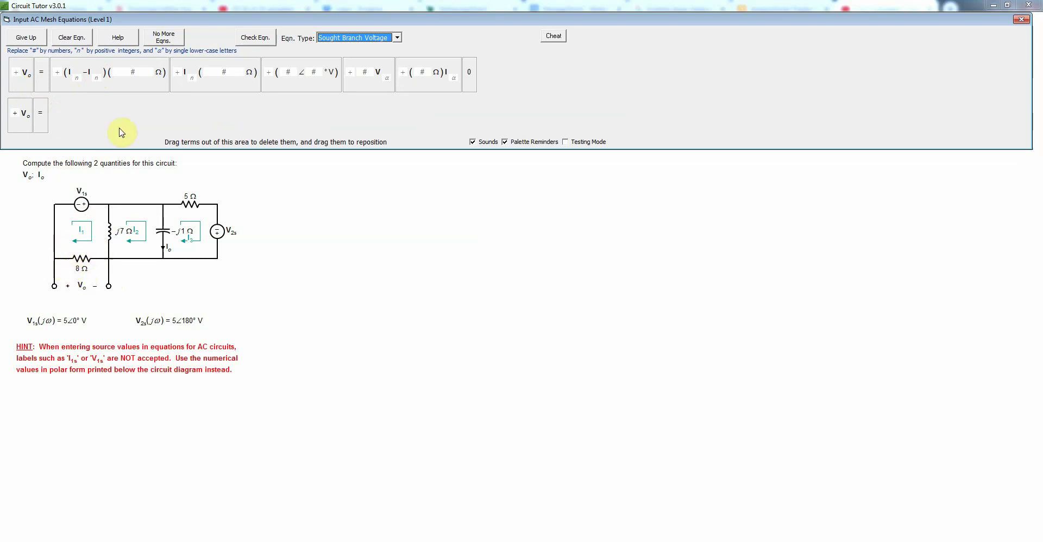
pyautogui.click(212, 81)
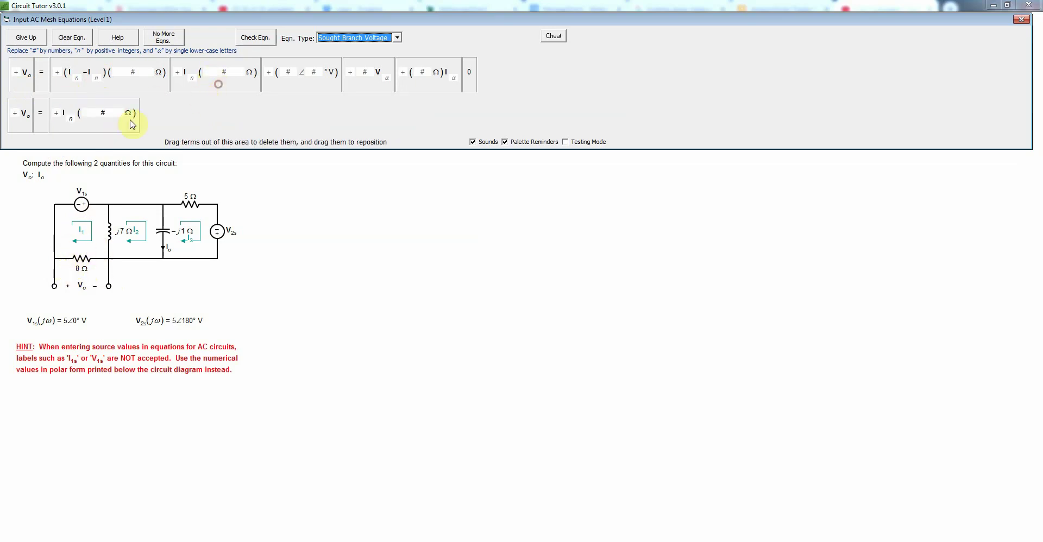
pyautogui.click(72, 118)
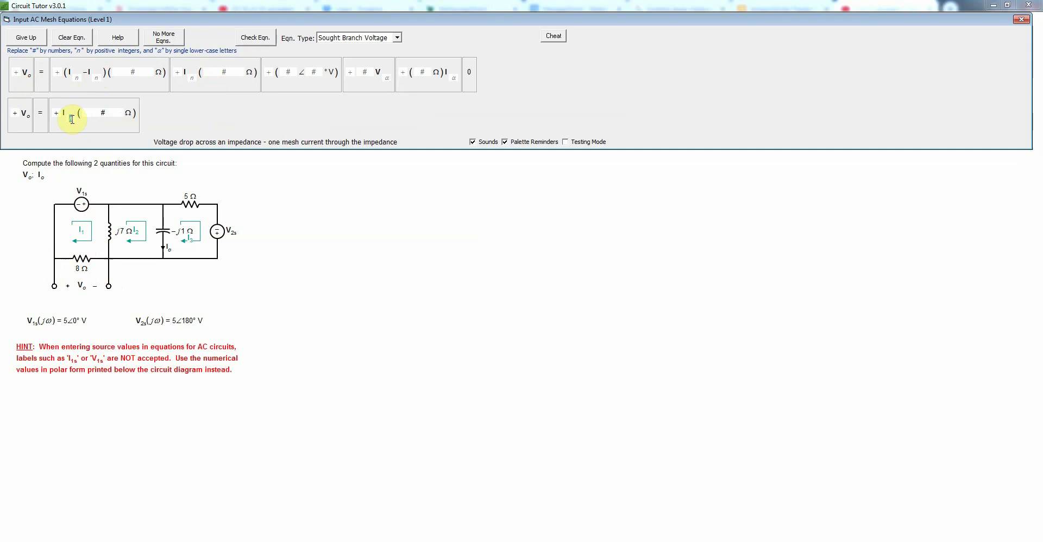
pyautogui.write('1')
pyautogui.write('8')
pyautogui.click(266, 39)
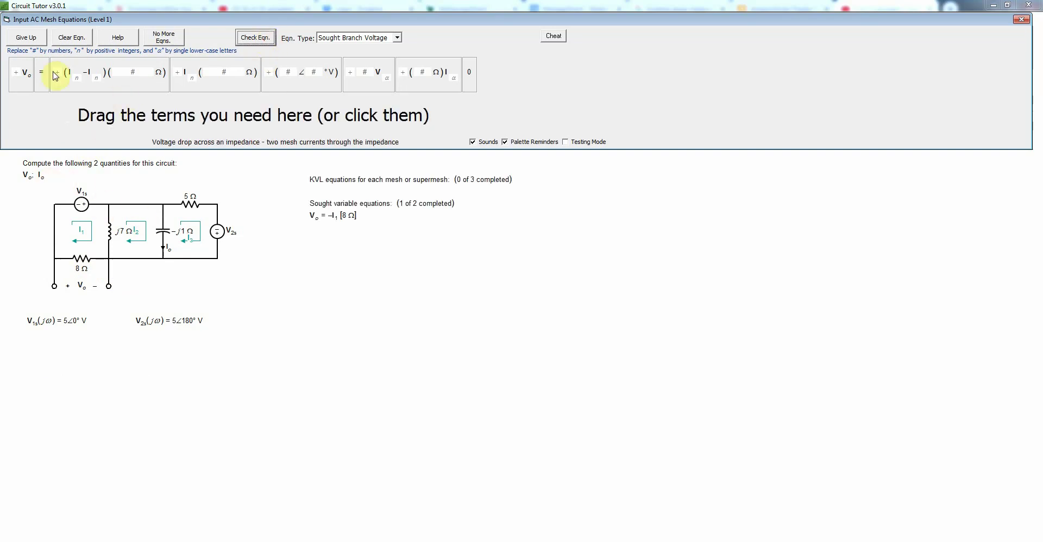
# Enter the Sought Branch Current equation Io = I2 − I3 and check it
pyautogui.click(398, 38)
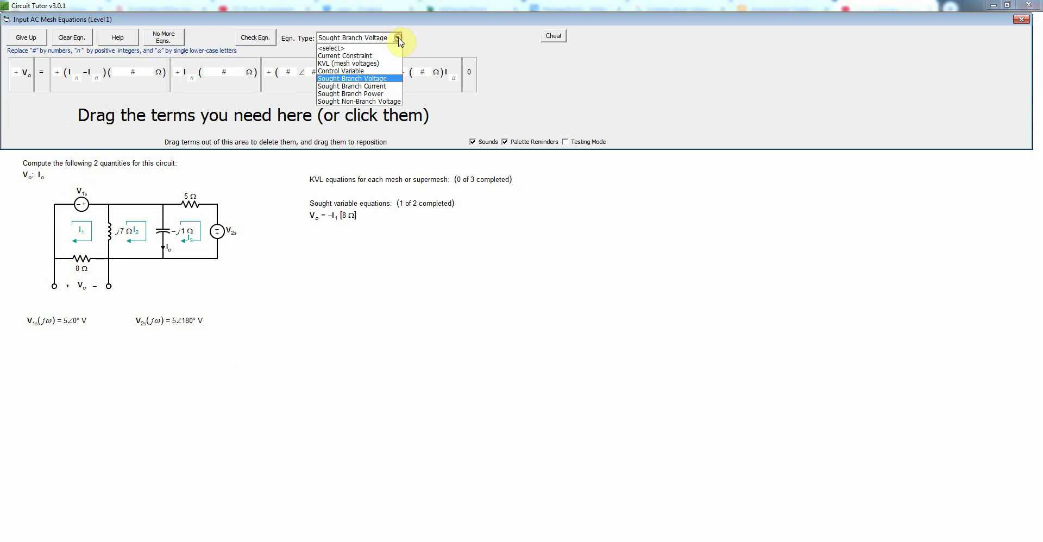
pyautogui.click(373, 84)
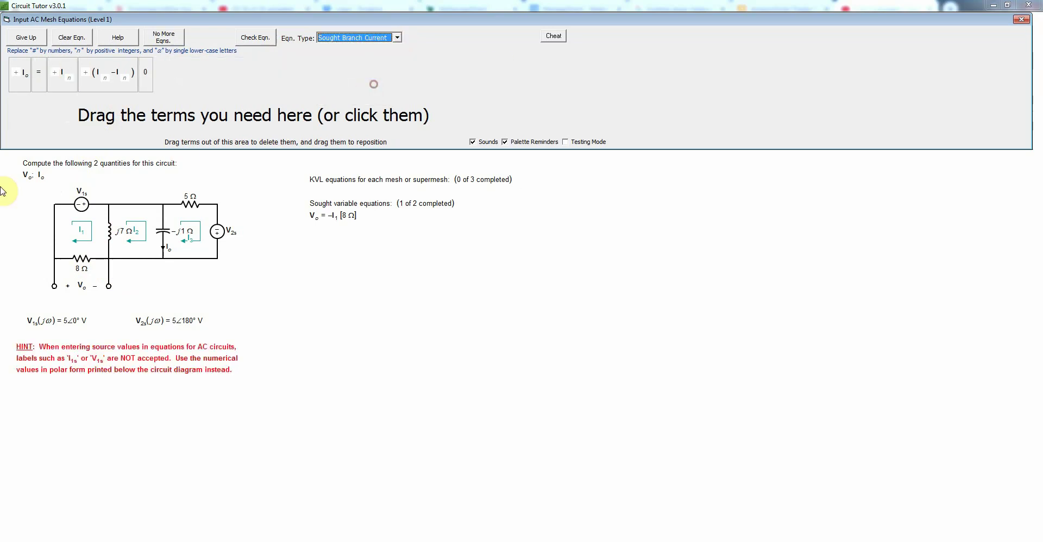
pyautogui.click(23, 77)
pyautogui.click(39, 85)
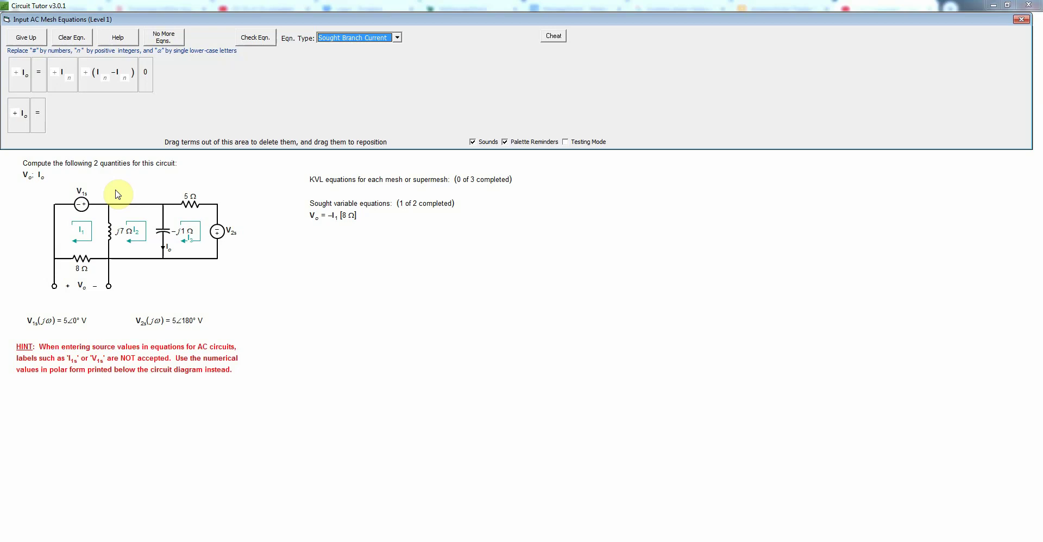
pyautogui.click(101, 83)
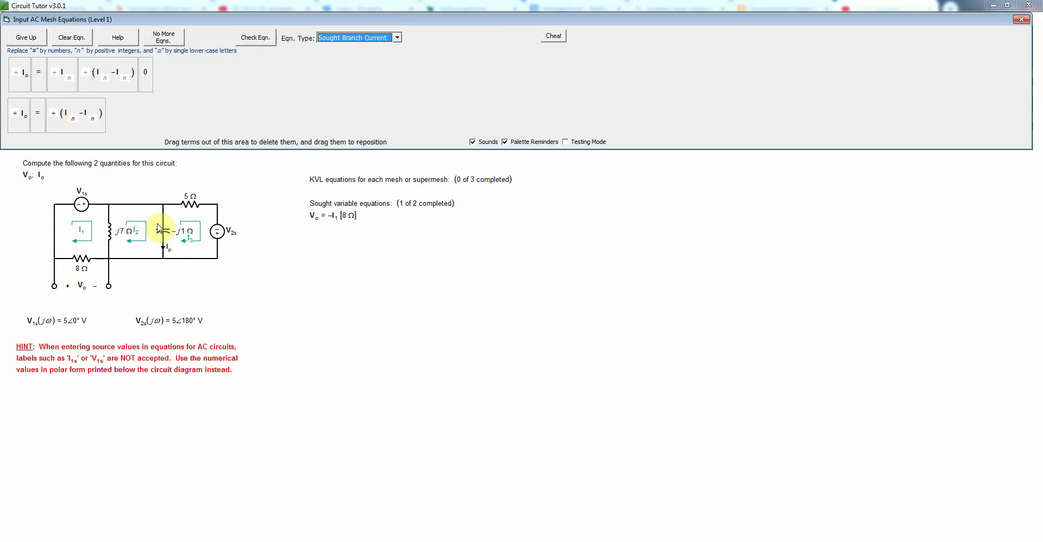
pyautogui.click(73, 118)
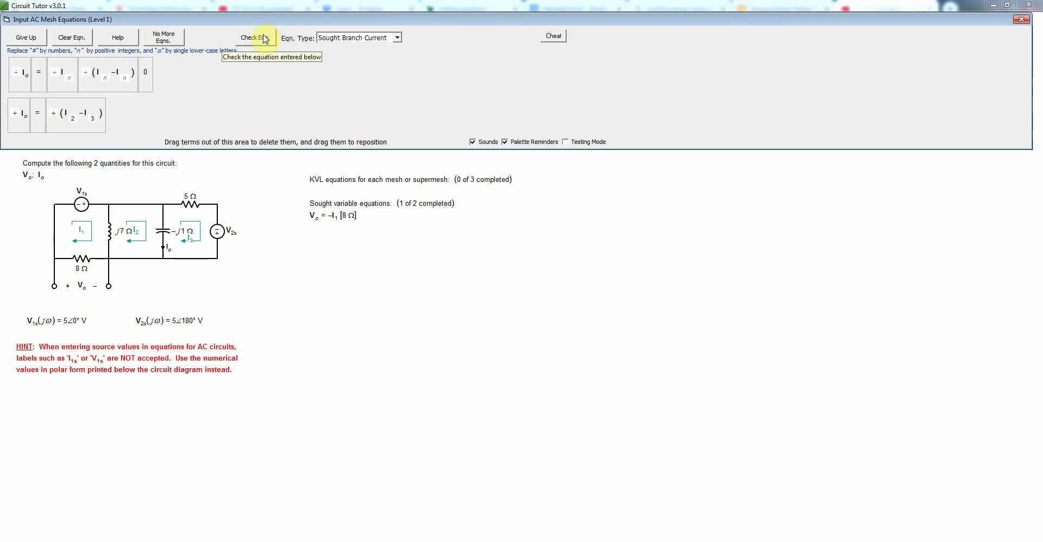
pyautogui.click(266, 39)
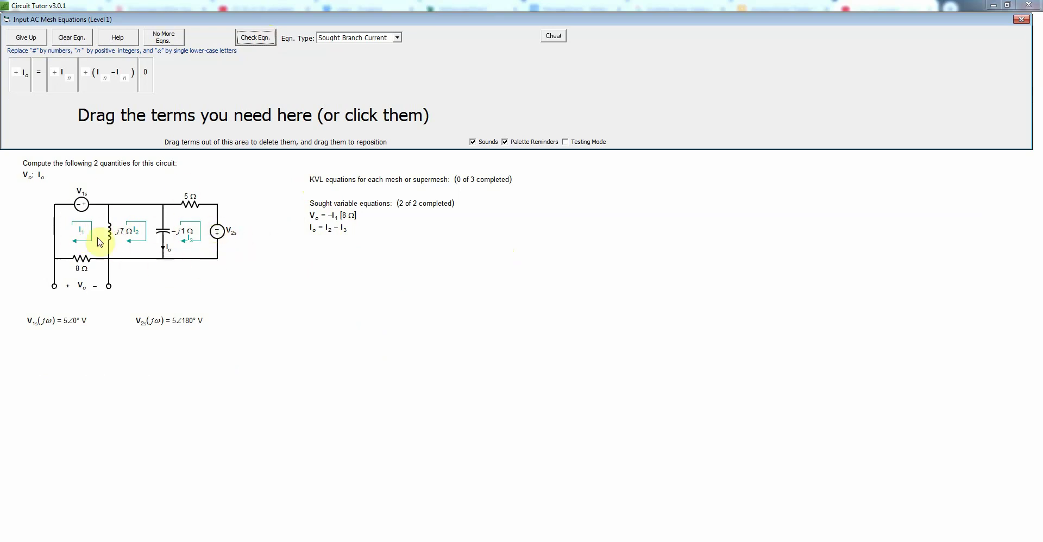
# Set the equation type to KVL (mesh voltages) and dismiss the Circuit Generation warning
pyautogui.click(397, 38)
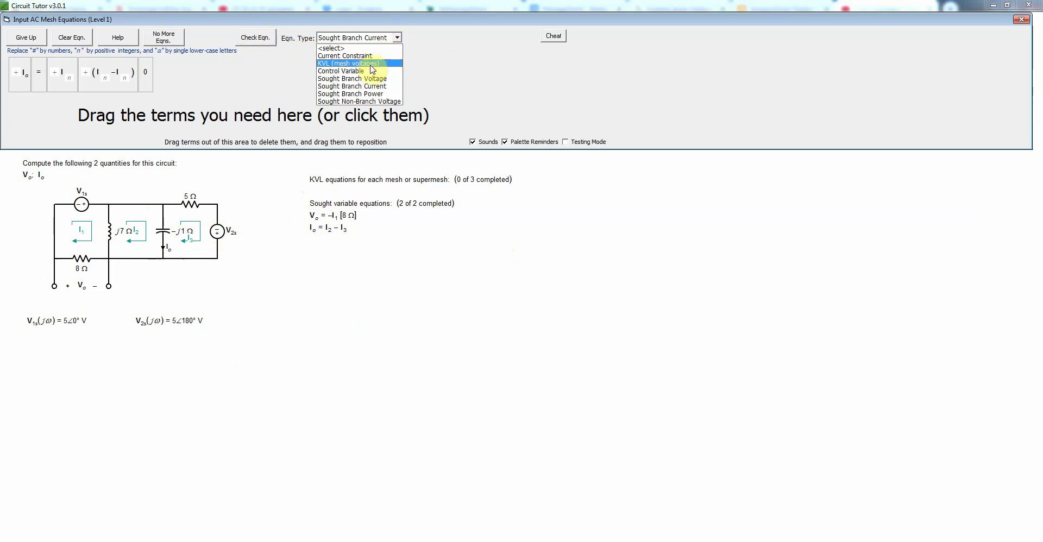
pyautogui.click(372, 63)
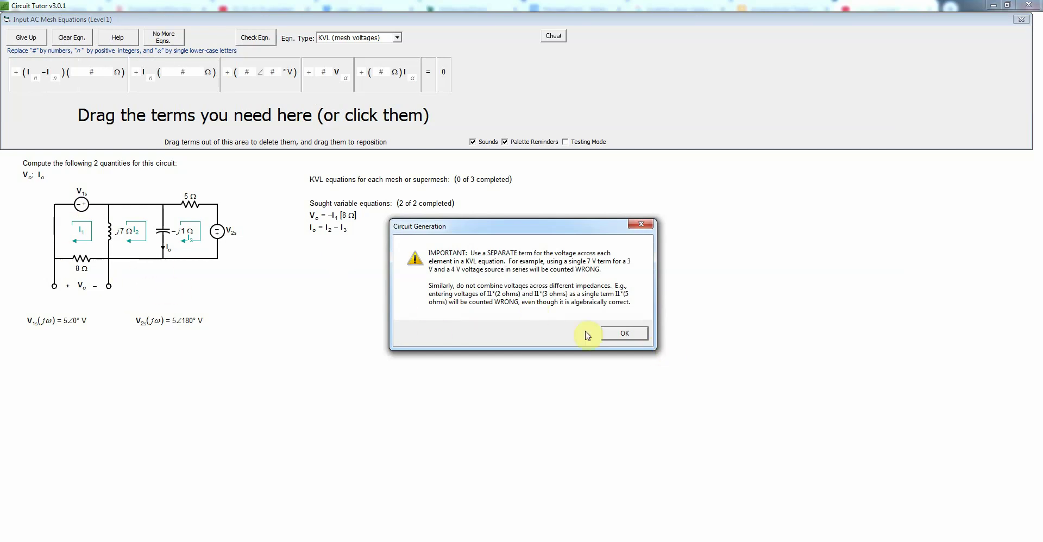
pyautogui.click(620, 335)
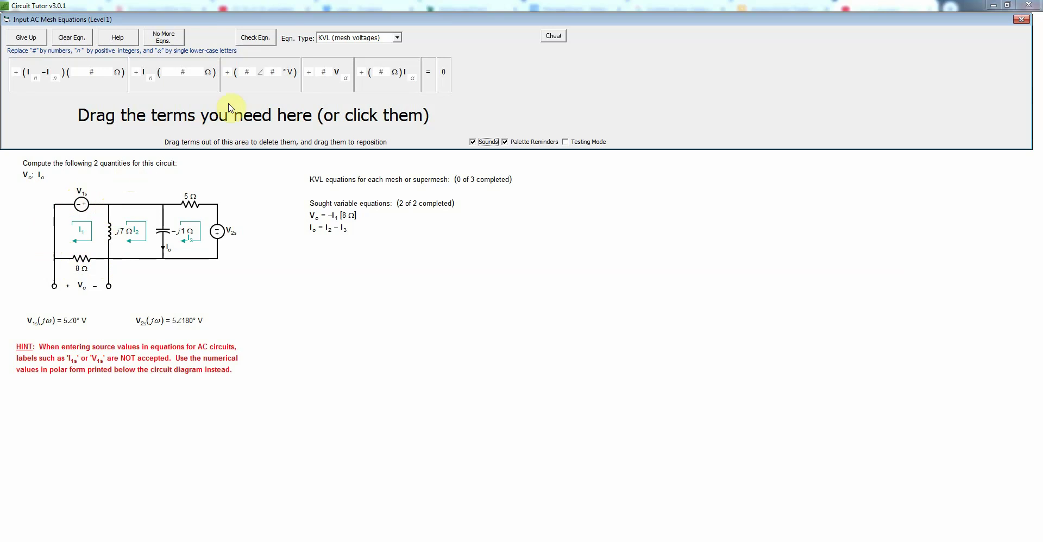
# Build the equation row: source voltage, (In−In)(#Ω) term, In(#Ω) term, = 0
pyautogui.click(253, 85)
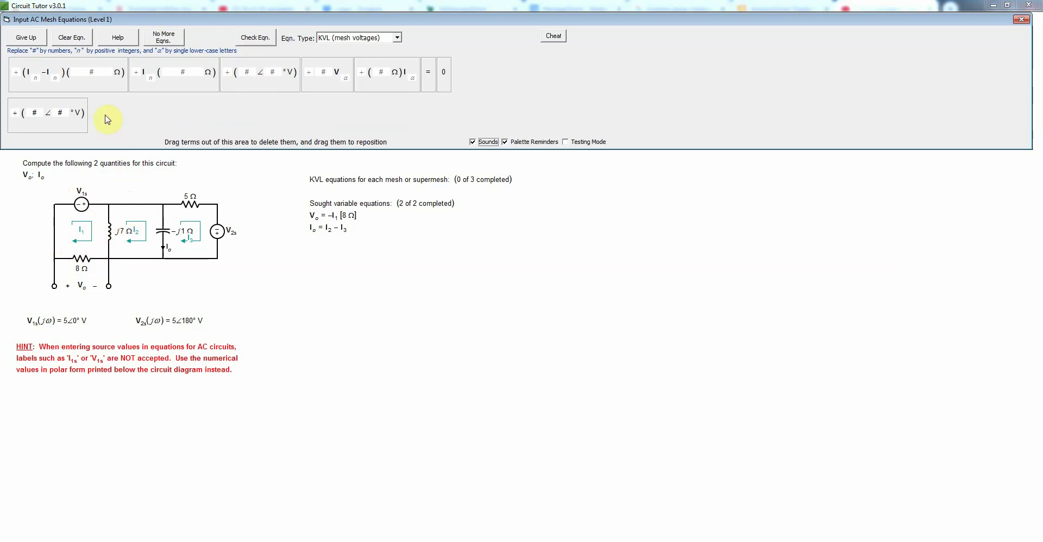
pyautogui.click(108, 88)
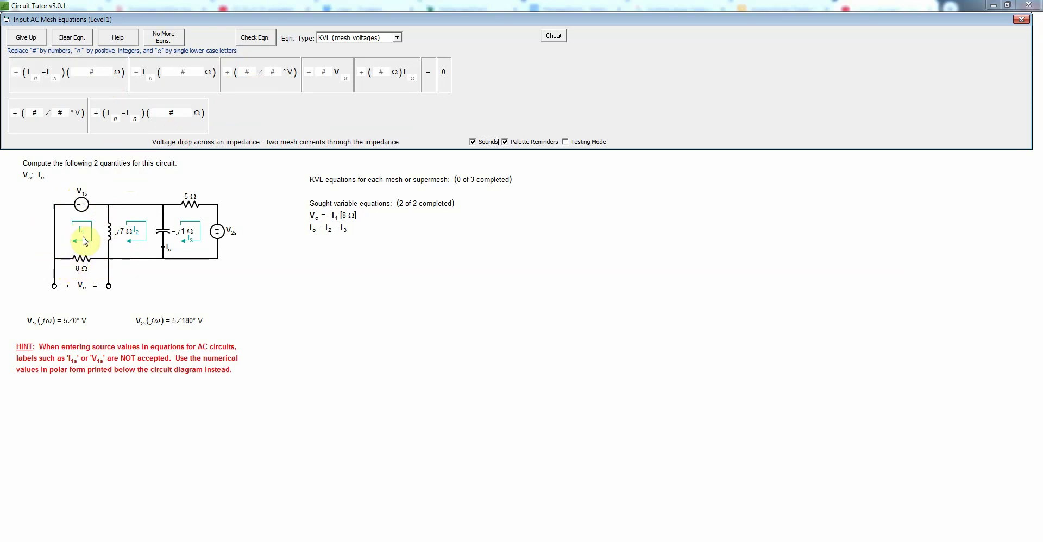
pyautogui.click(166, 88)
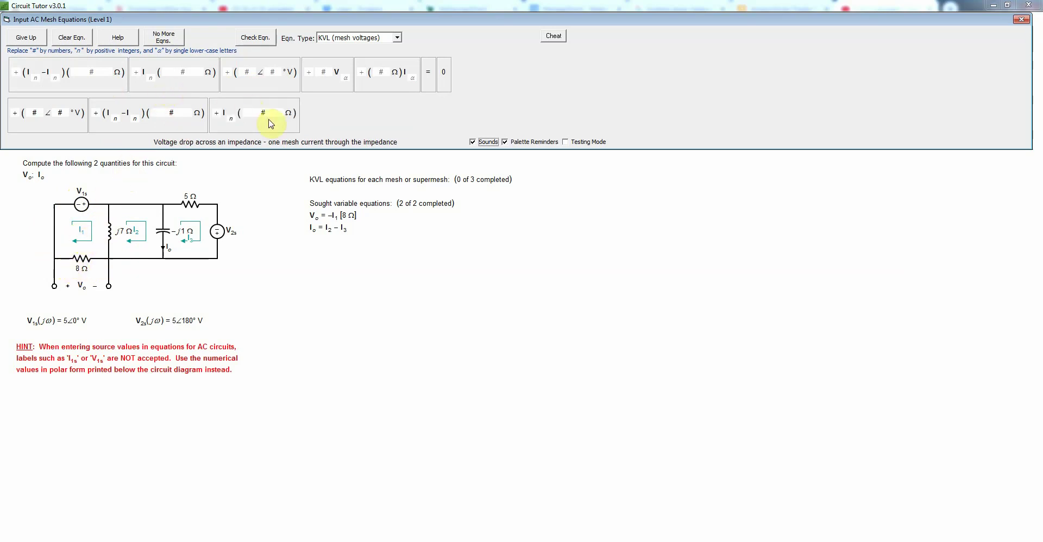
pyautogui.click(429, 81)
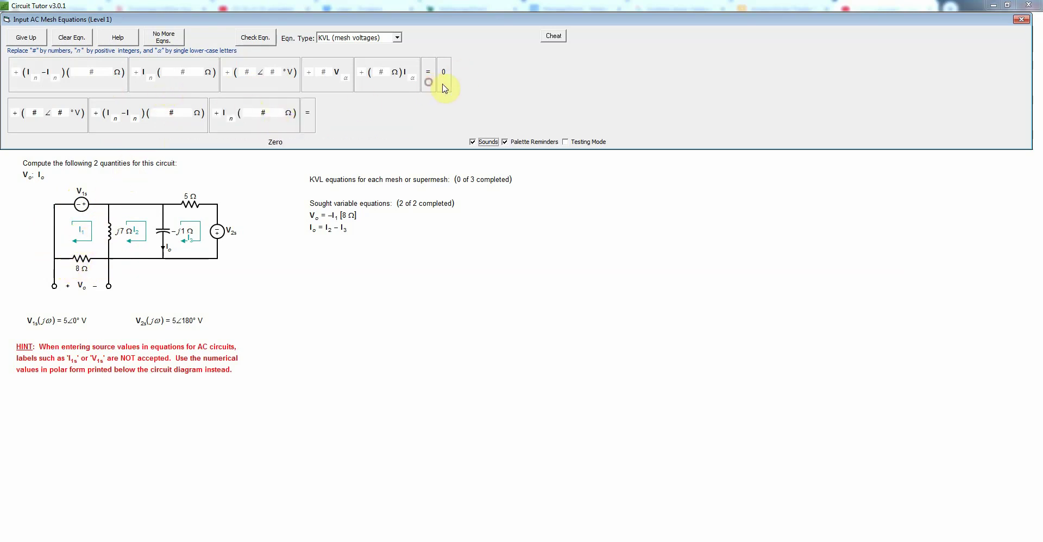
pyautogui.click(446, 87)
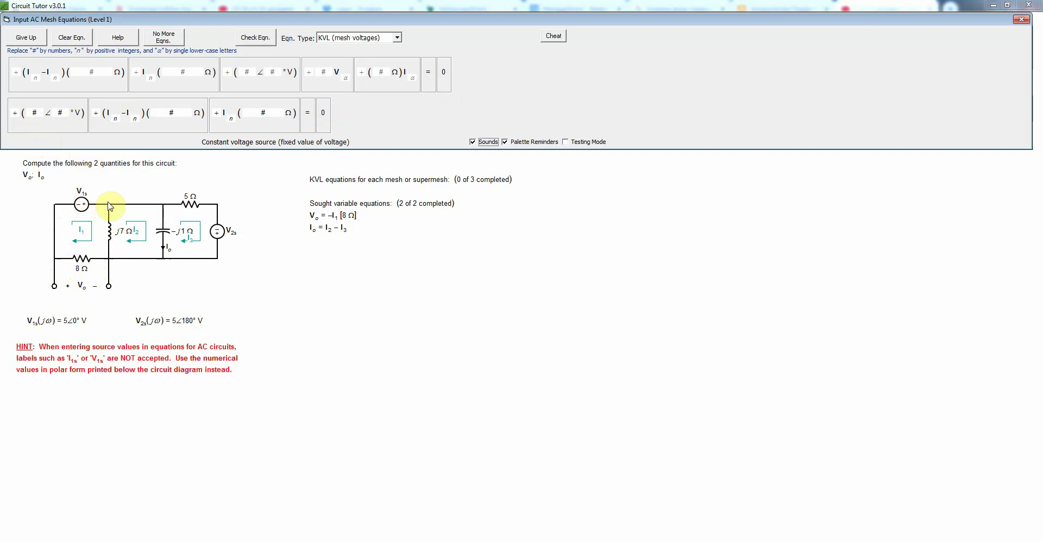
# Fill in 5∠180° V and (I1−I2)(j7 Ω), and set the last term's current to I1
pyautogui.click(16, 113)
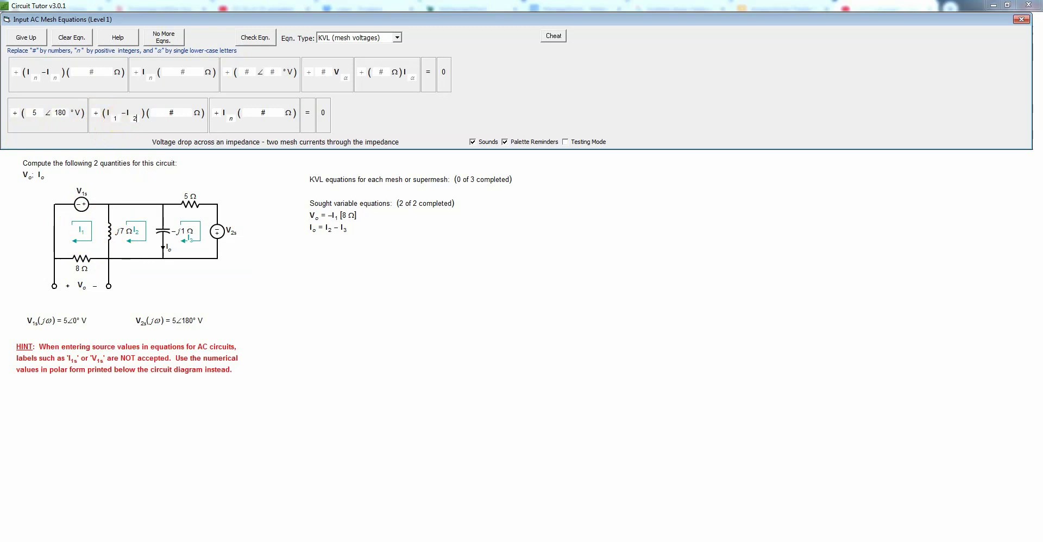
pyautogui.write('j7')
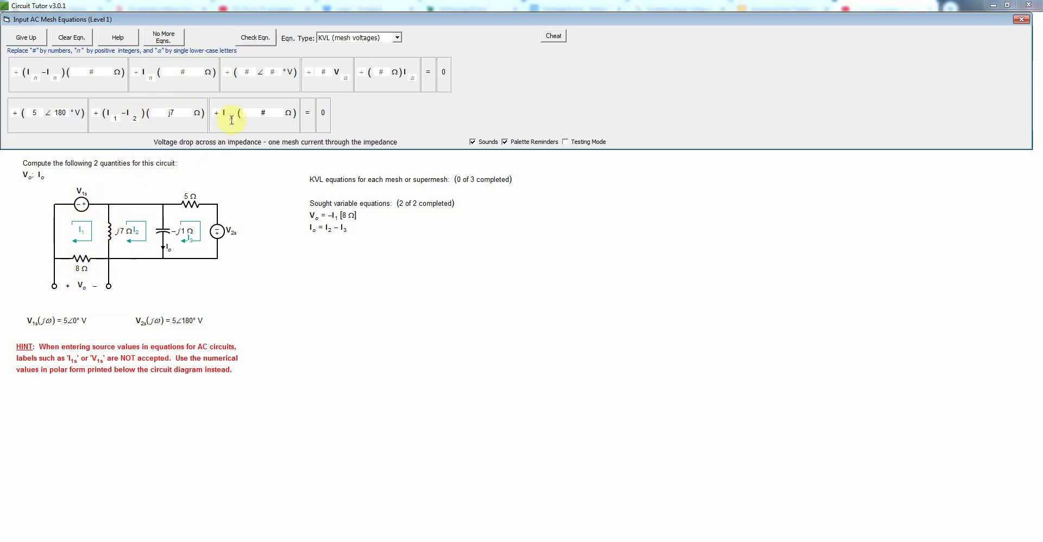
pyautogui.click(230, 119)
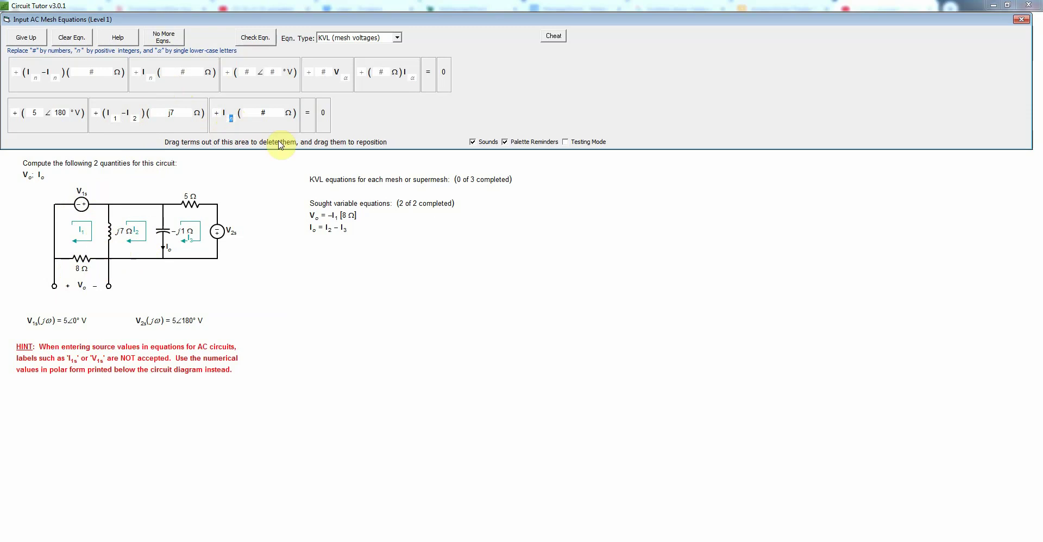
pyautogui.write('1')
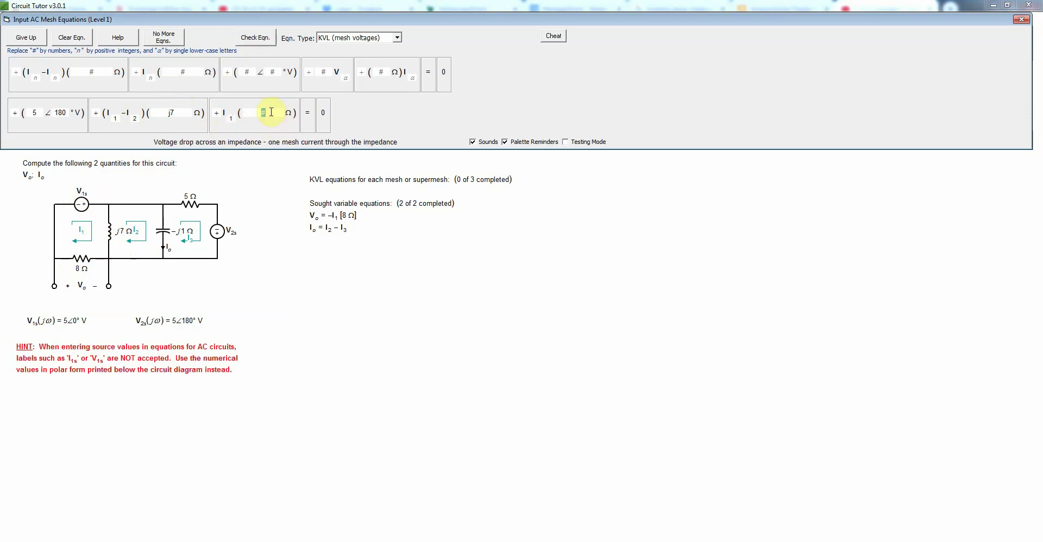
pyautogui.write('8')
# Check the first mesh equation and lay out the second as two (In−In)(#Ω) terms = 0
pyautogui.click(250, 41)
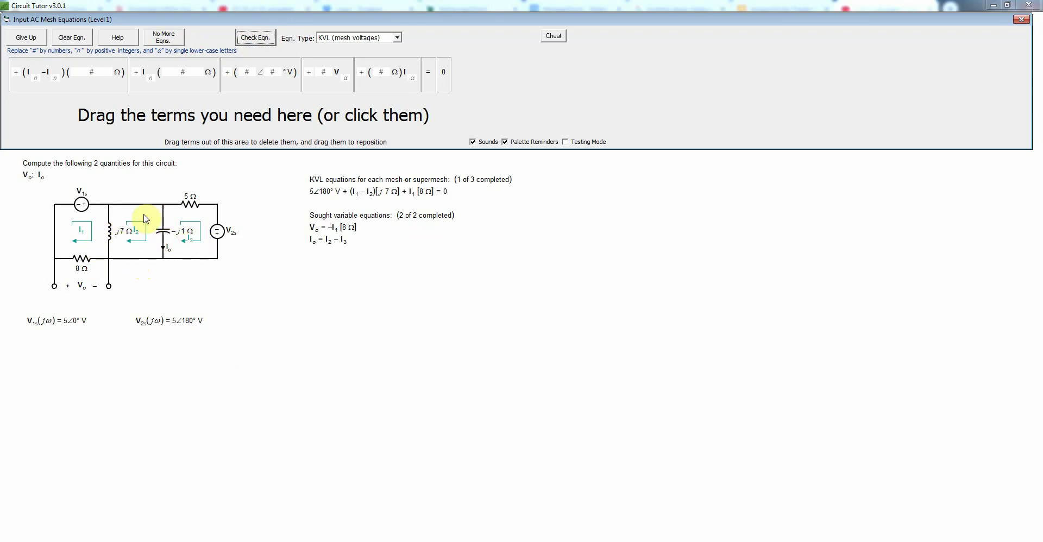
pyautogui.click(76, 90)
pyautogui.click(76, 90)
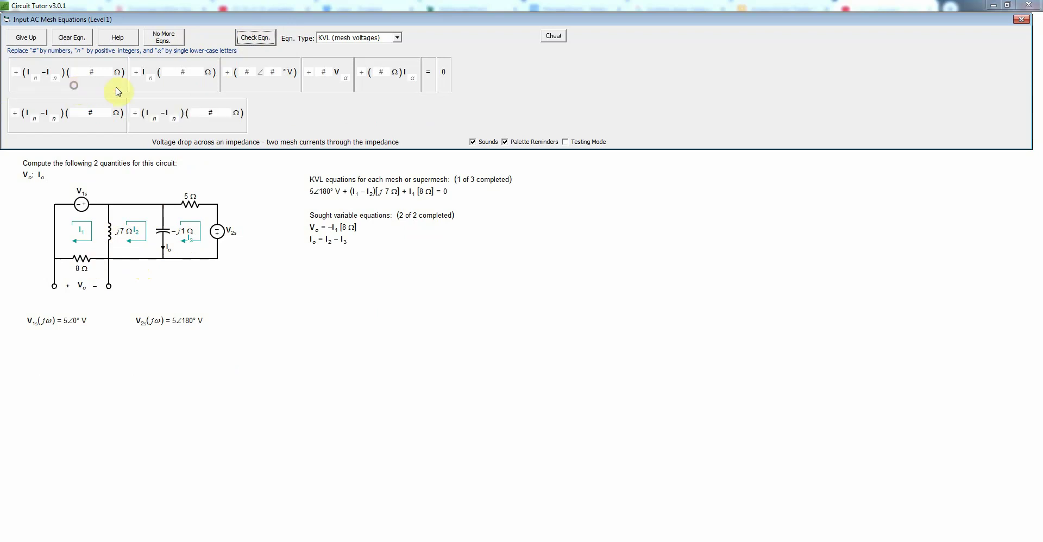
pyautogui.click(429, 87)
pyautogui.click(450, 88)
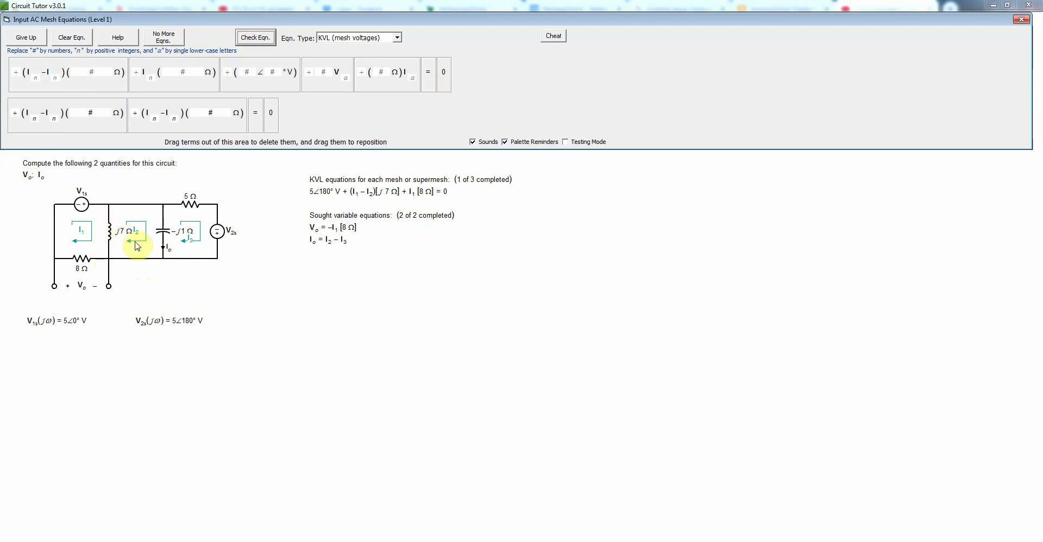
# Fill the second equation's first term as (I2−I1)(j7 Ω)
pyautogui.click(35, 118)
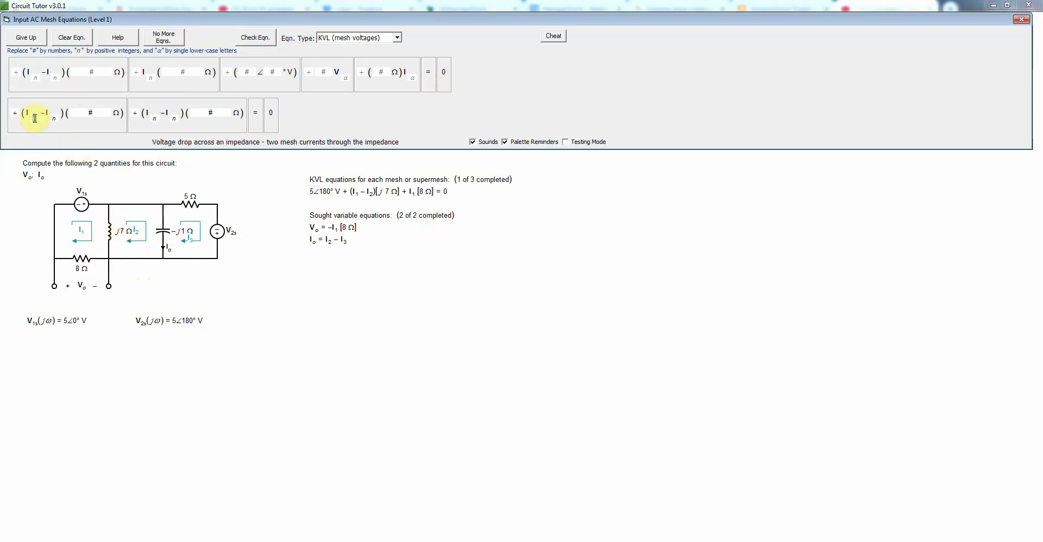
pyautogui.write('2')
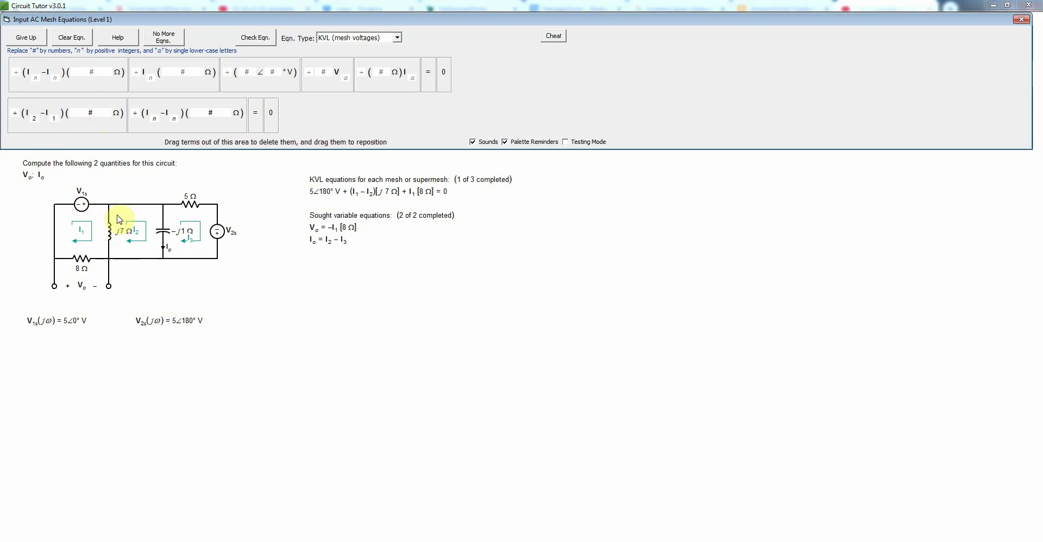
pyautogui.click(94, 110)
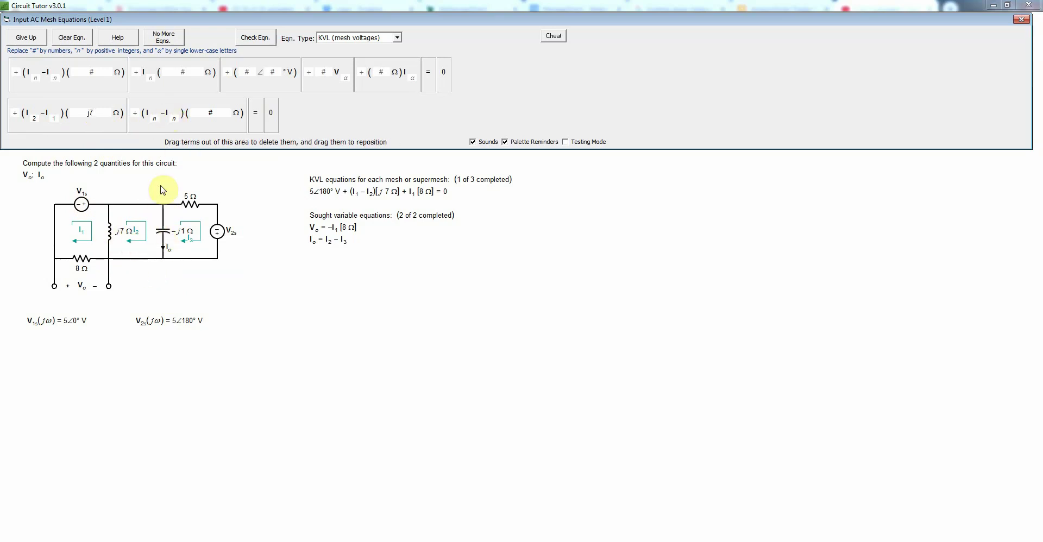
# Complete the second term as (I2−I3)(−j1 Ω) and check the equation
pyautogui.click(156, 119)
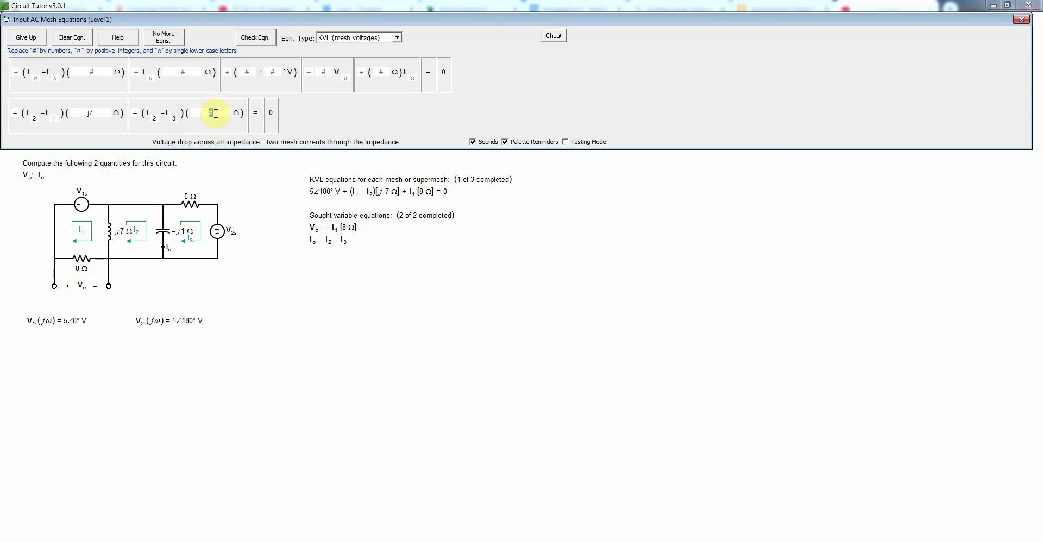
pyautogui.write('-')
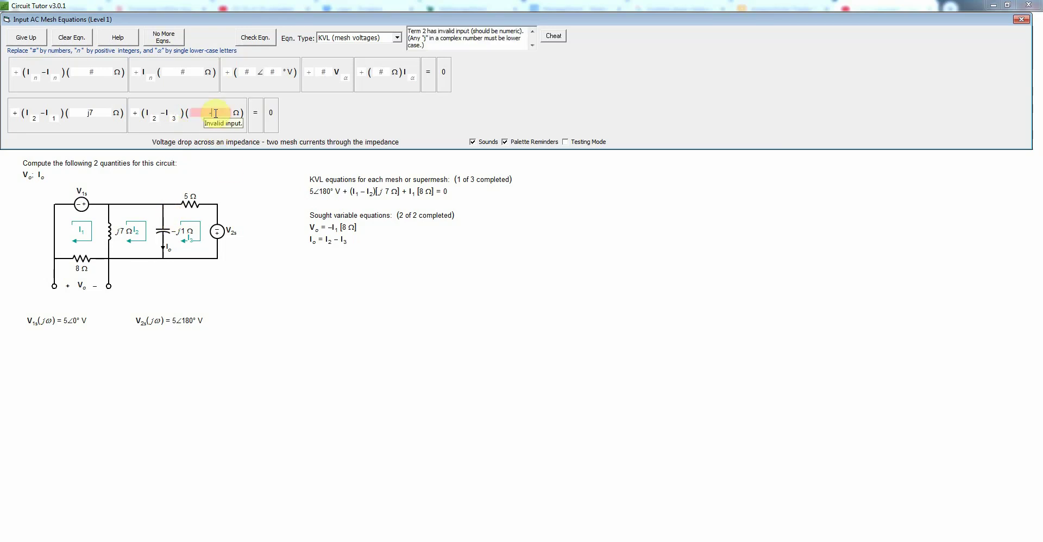
pyautogui.write('j1')
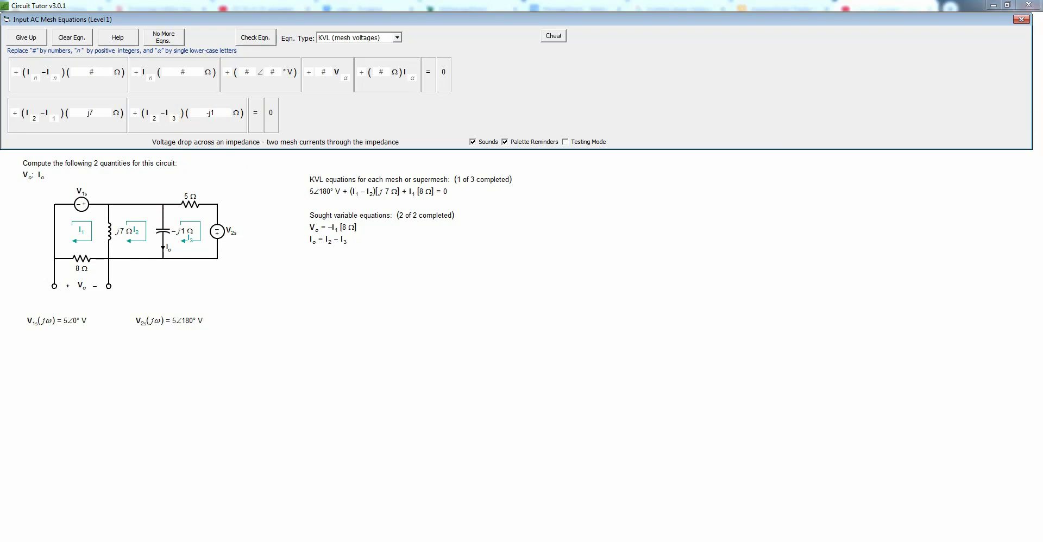
pyautogui.click(259, 40)
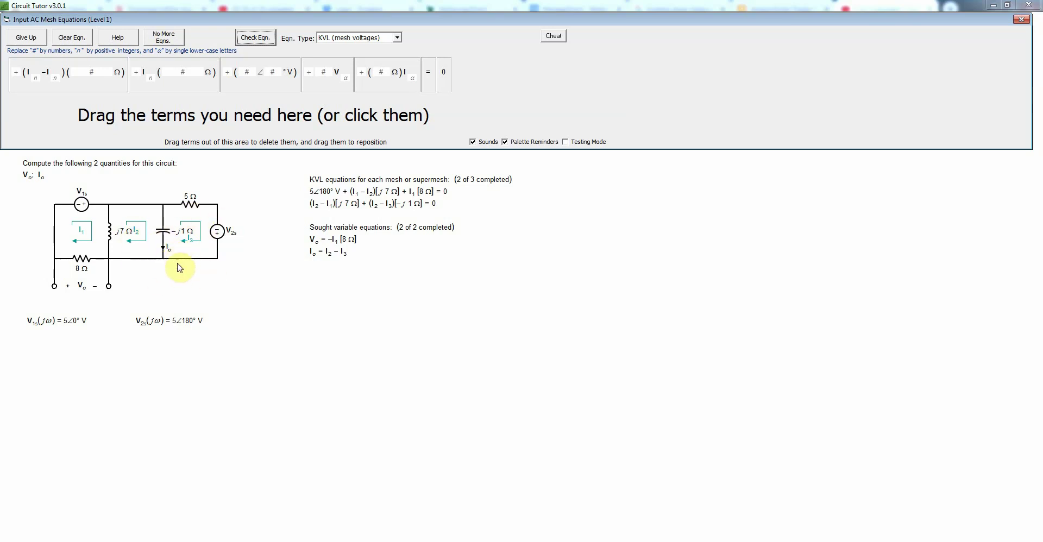
# Build the third equation row: (In−In)(#Ω), In(#Ω), source voltage term, = 0
pyautogui.click(92, 89)
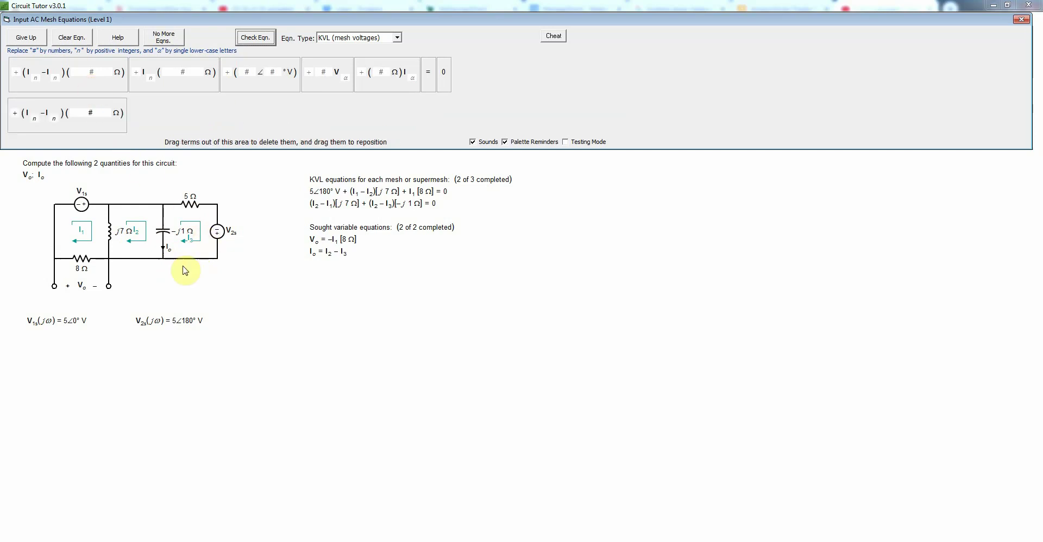
pyautogui.click(153, 85)
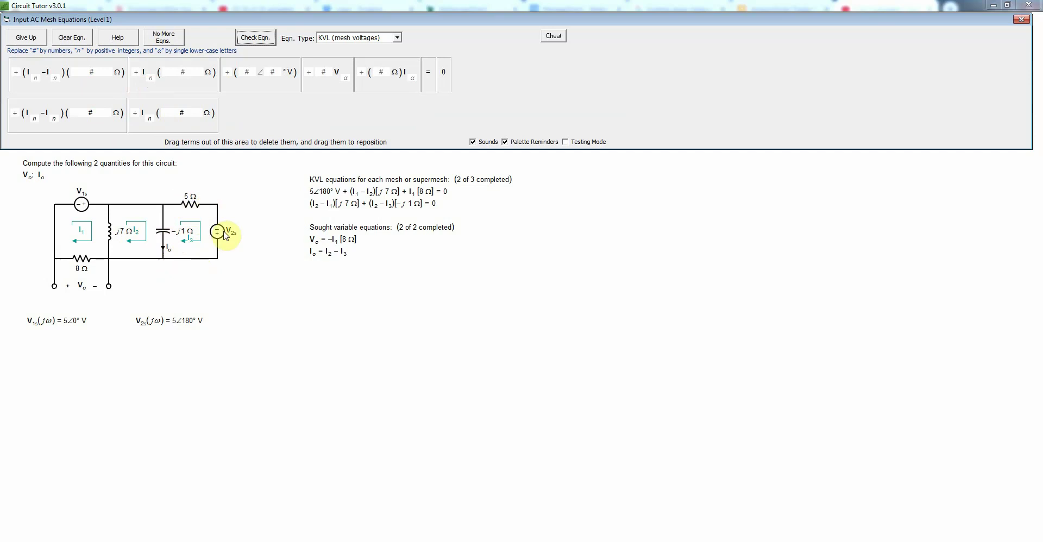
pyautogui.click(275, 83)
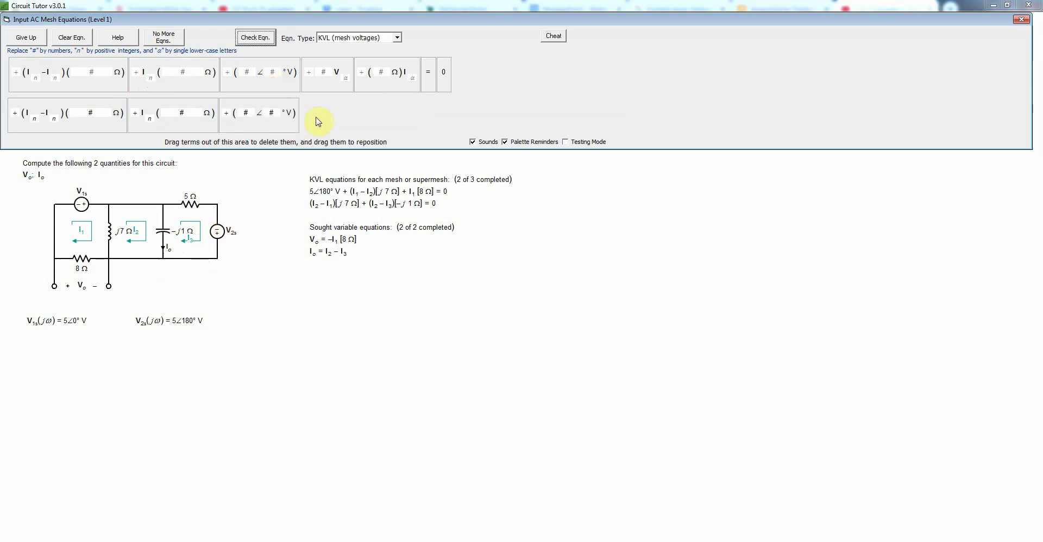
pyautogui.click(428, 84)
pyautogui.click(443, 87)
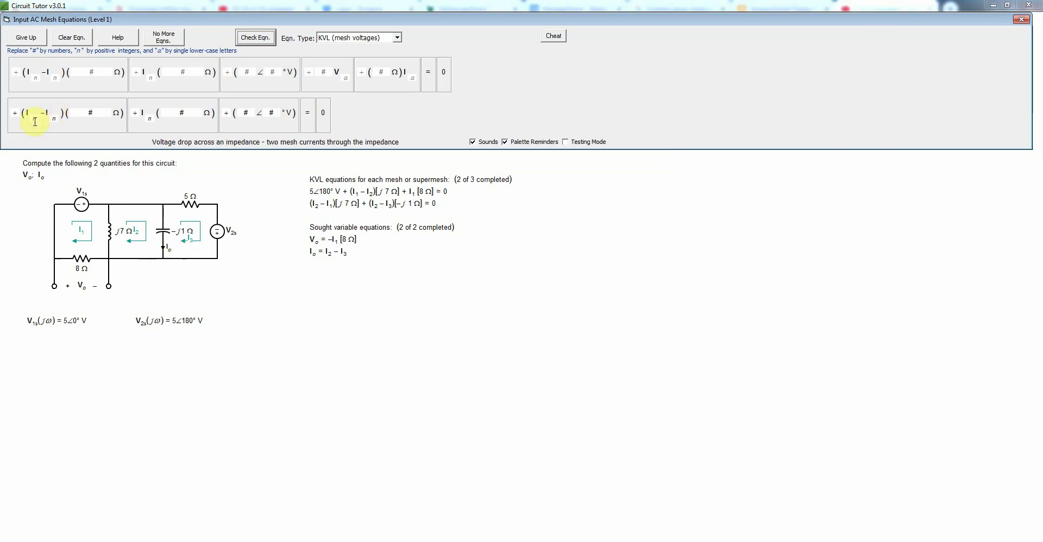
# Fill in (I3−I2)(−j1 Ω), I3(5 Ω) and −5∠180° V, then check the third equation
pyautogui.click(34, 120)
pyautogui.write('-j1')
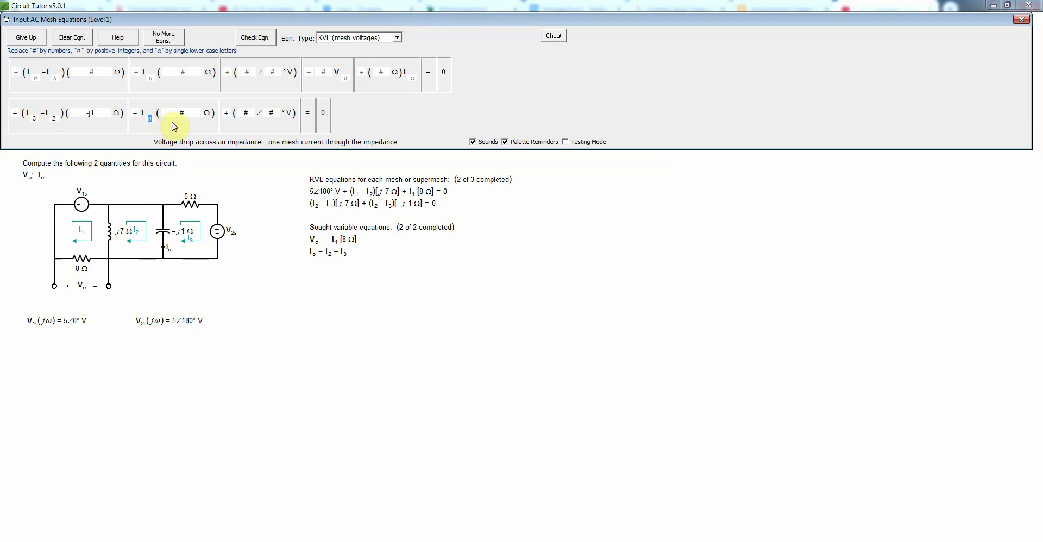
pyautogui.write('3')
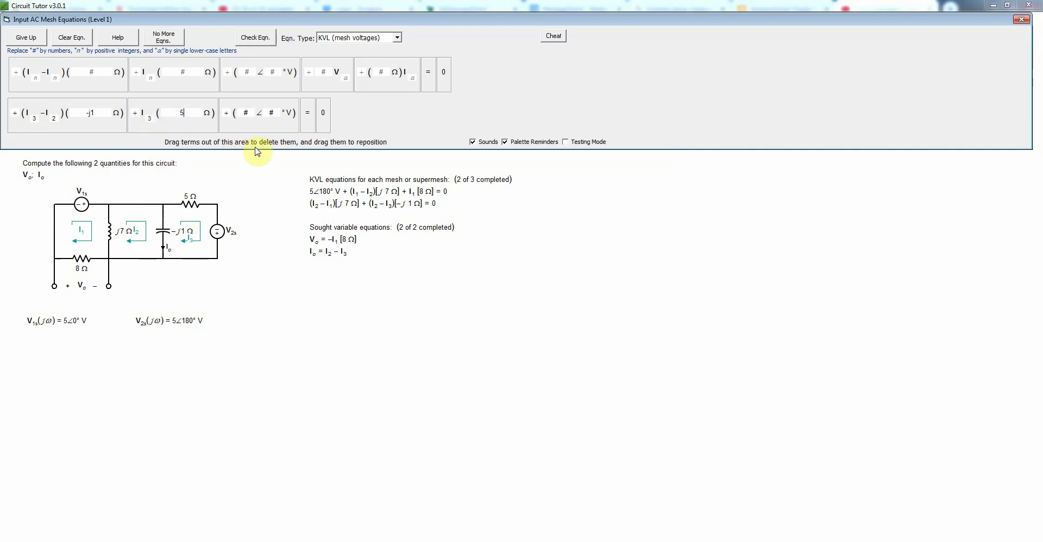
pyautogui.press('Tab')
pyautogui.click(232, 117)
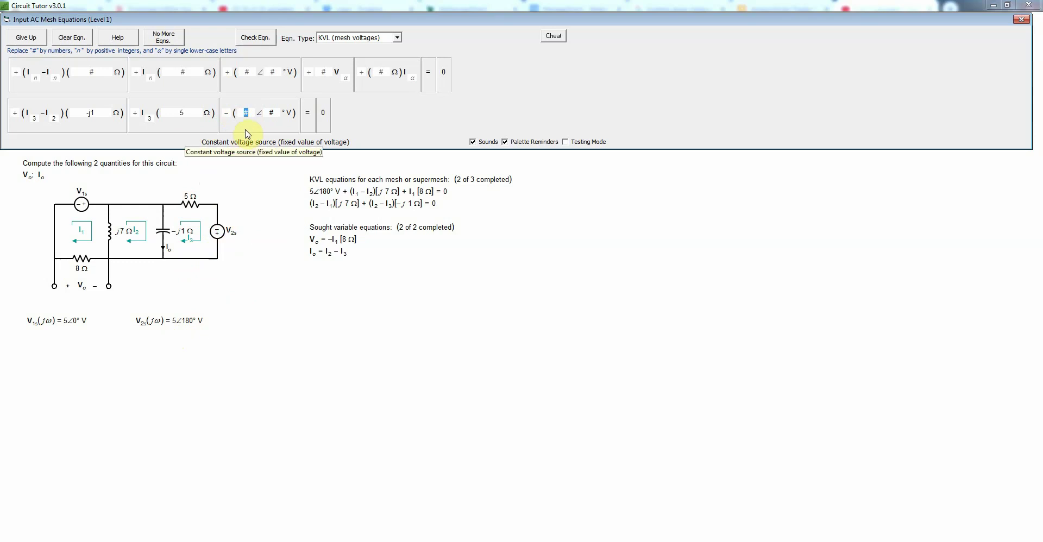
pyautogui.write('5')
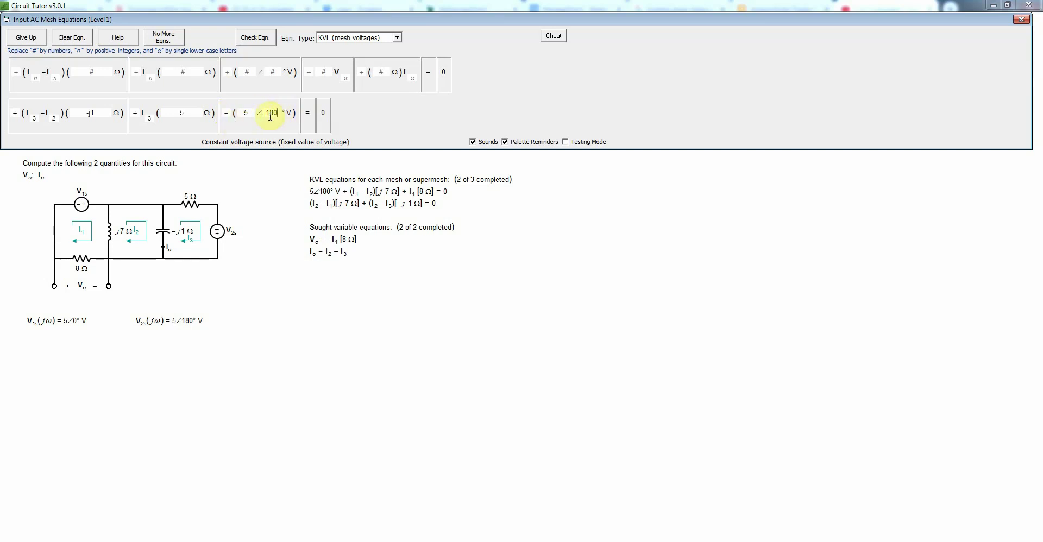
pyautogui.click(255, 38)
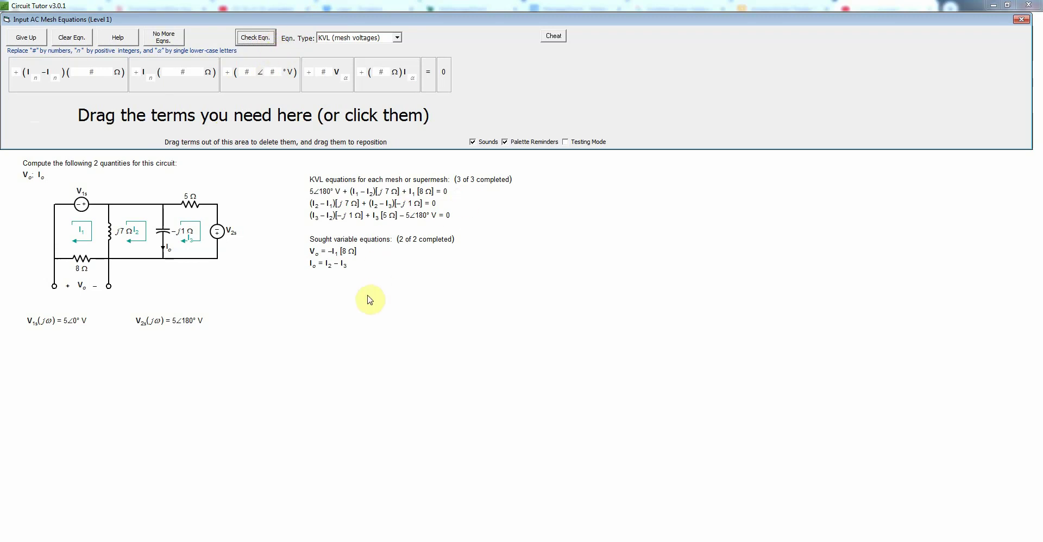
# Declare no more equations and accept the offer to view the detailed solution explanation
pyautogui.click(162, 39)
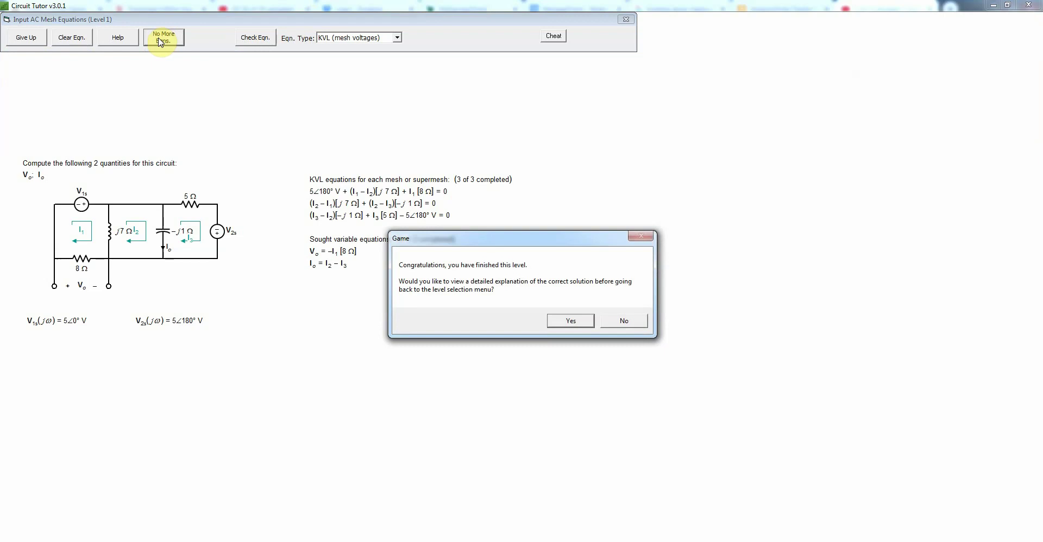
pyautogui.click(576, 322)
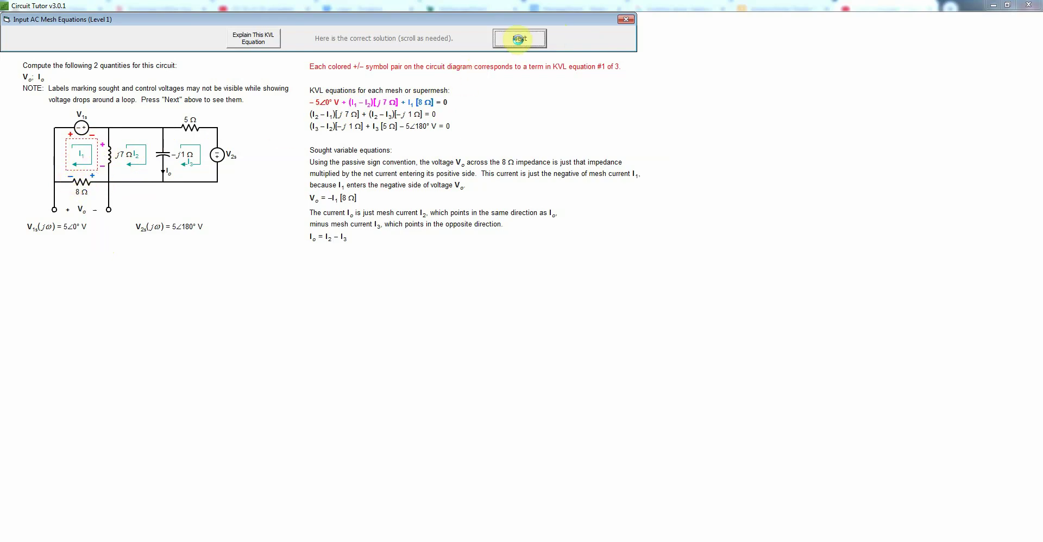
# Advance through the KVL equation 2 and 3 explanations to the final 3 of 3 solution
pyautogui.click(519, 40)
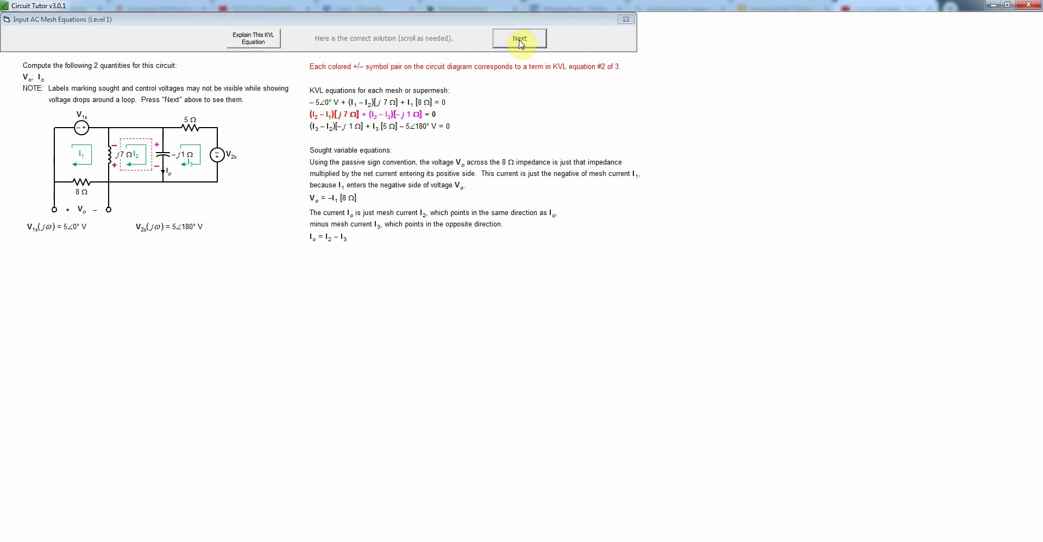
pyautogui.click(519, 40)
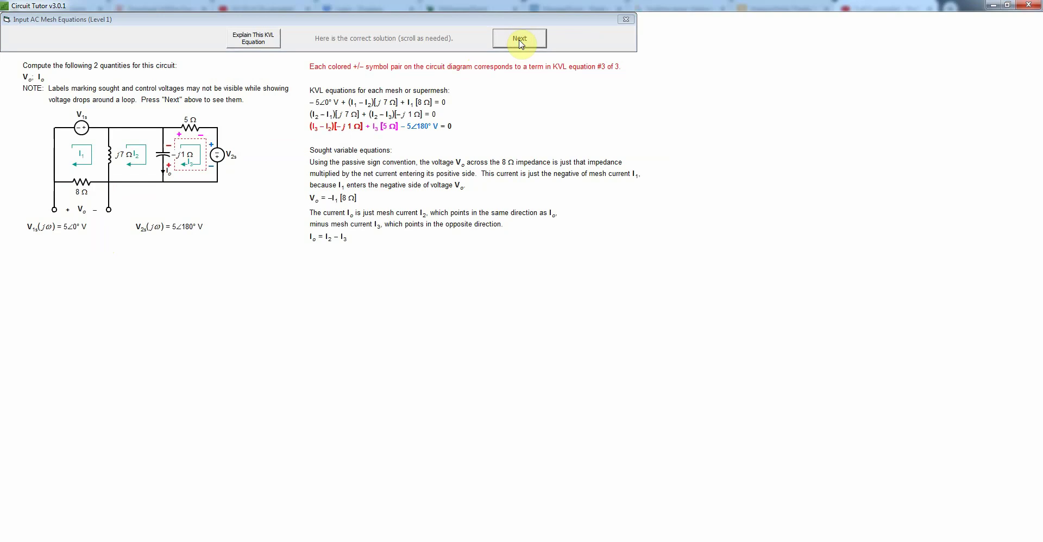
pyautogui.click(519, 40)
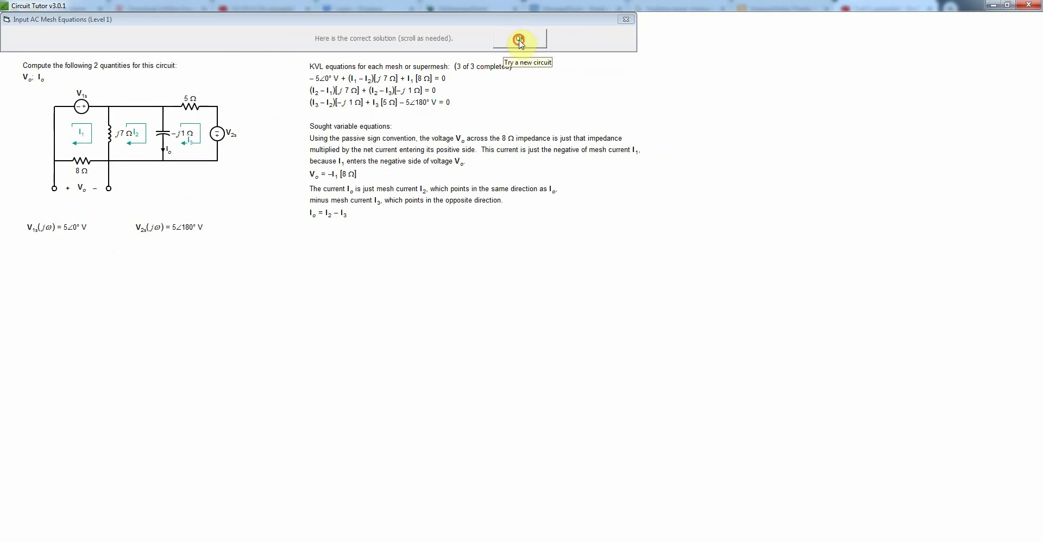